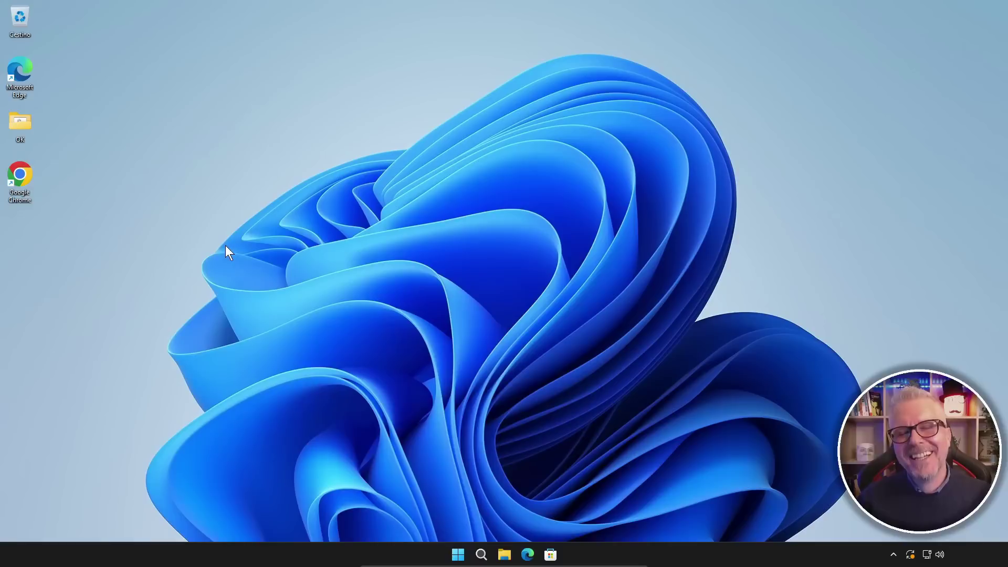
Step: Open Google Chrome, search Google for "gentiluomo digitale" and go to the Gentiluomo Digitale home page
double_click(20, 175)
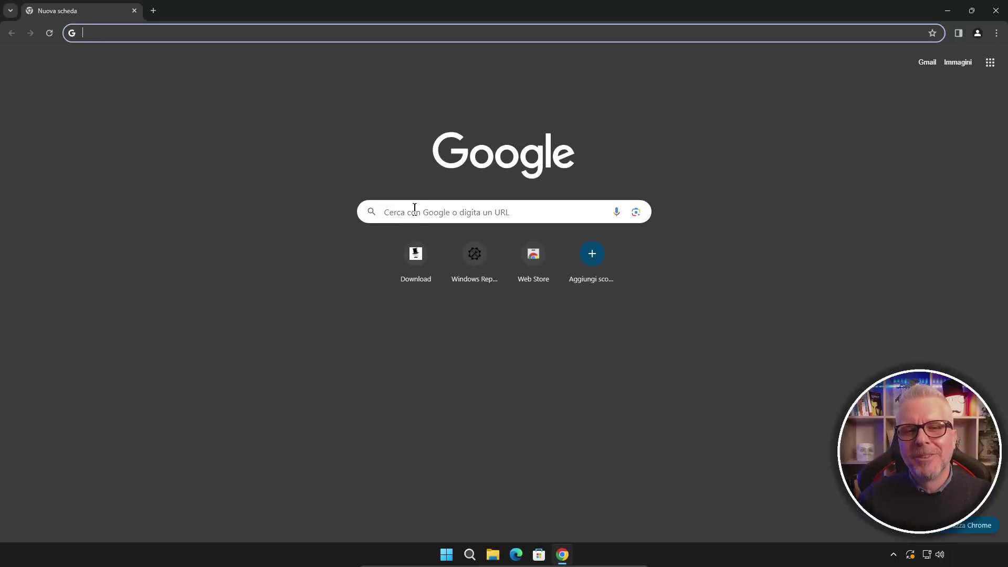
left_click(414, 210)
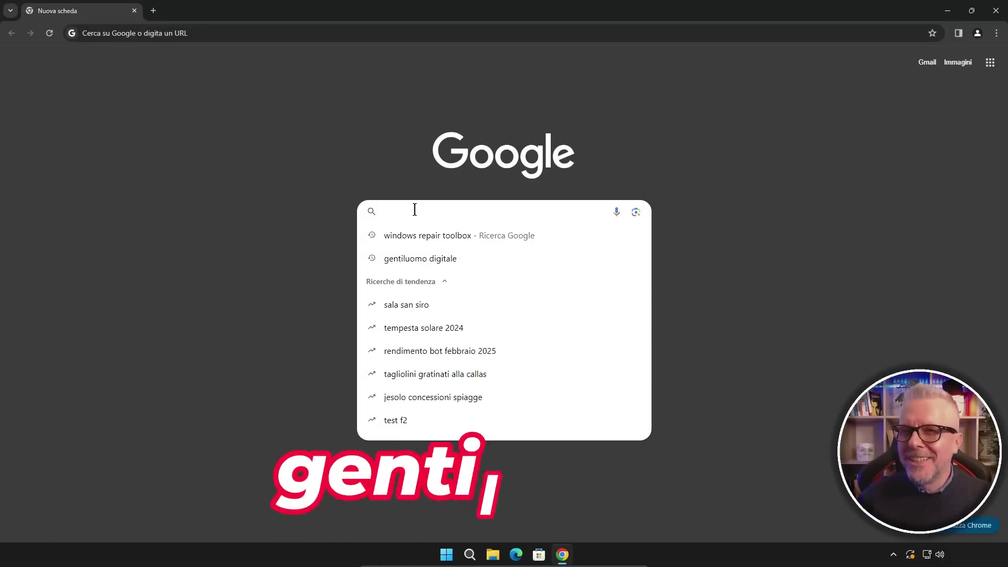
type("gentiluomo digitale")
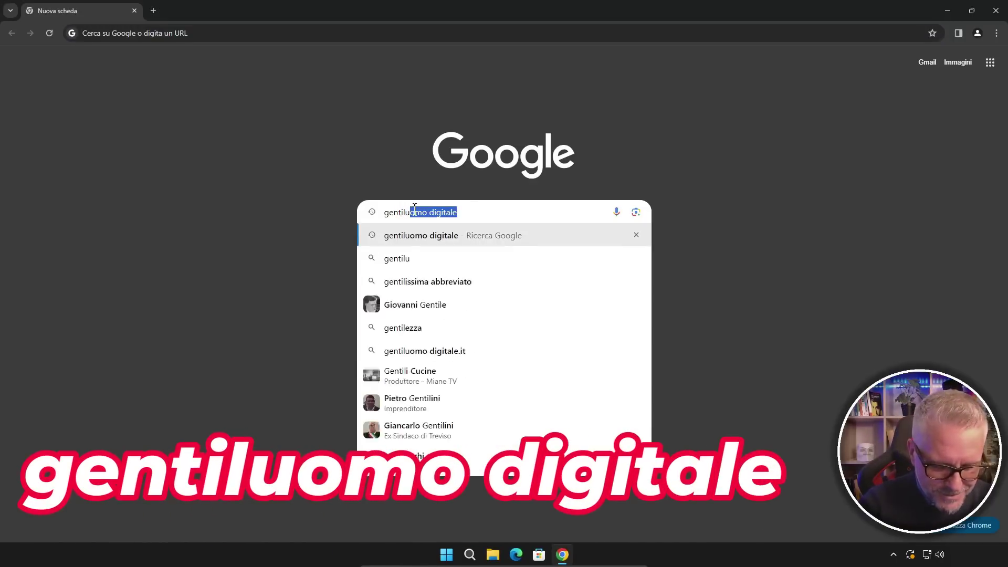
key("Return")
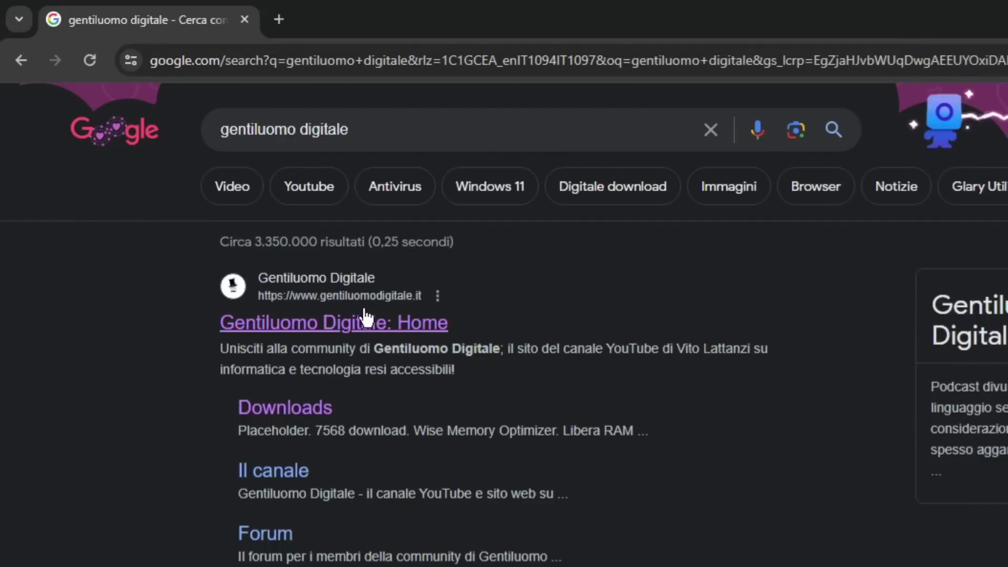
left_click(366, 318)
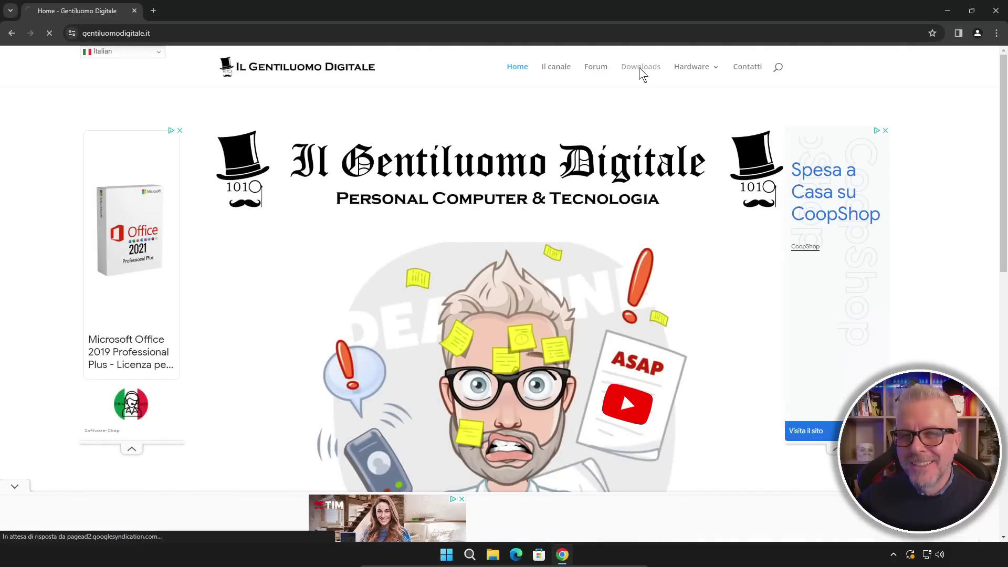
Step: Download Windows_Repair_Toolbox.zip from the site's Downloads page
left_click(640, 68)
scroll(604, 122, "down", 3)
scroll(605, 122, "down", 5)
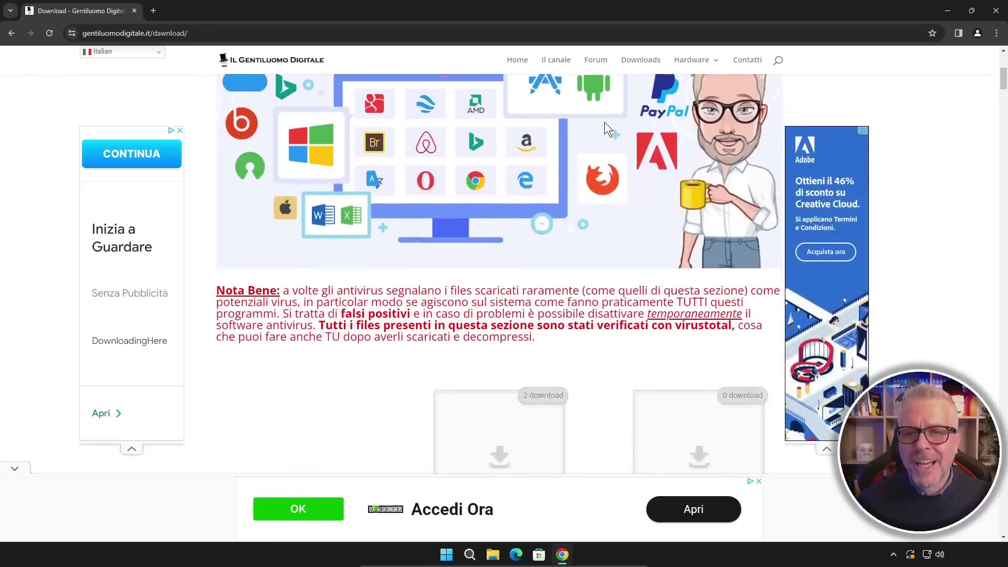
scroll(604, 118, "up", 8)
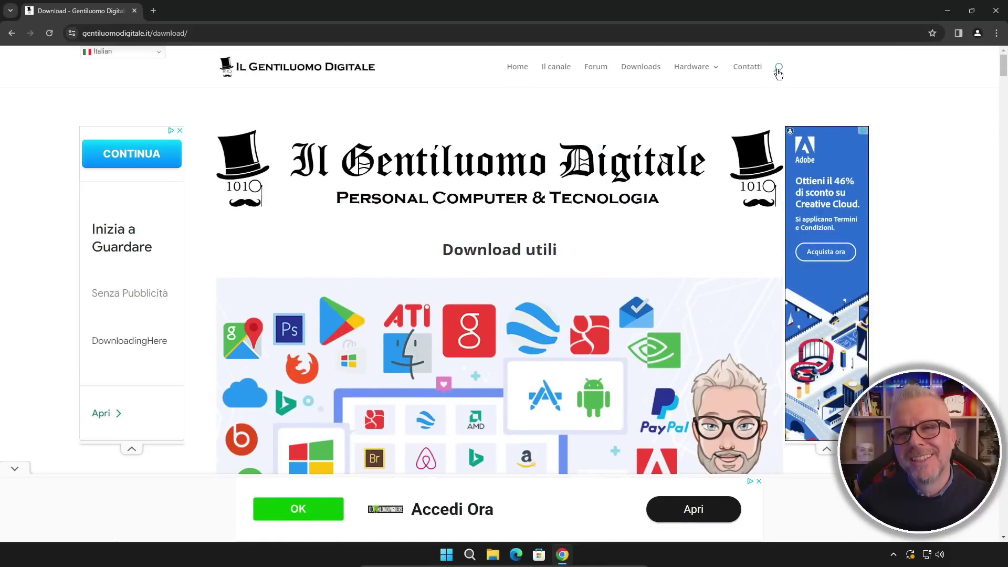
scroll(564, 195, "down", 5)
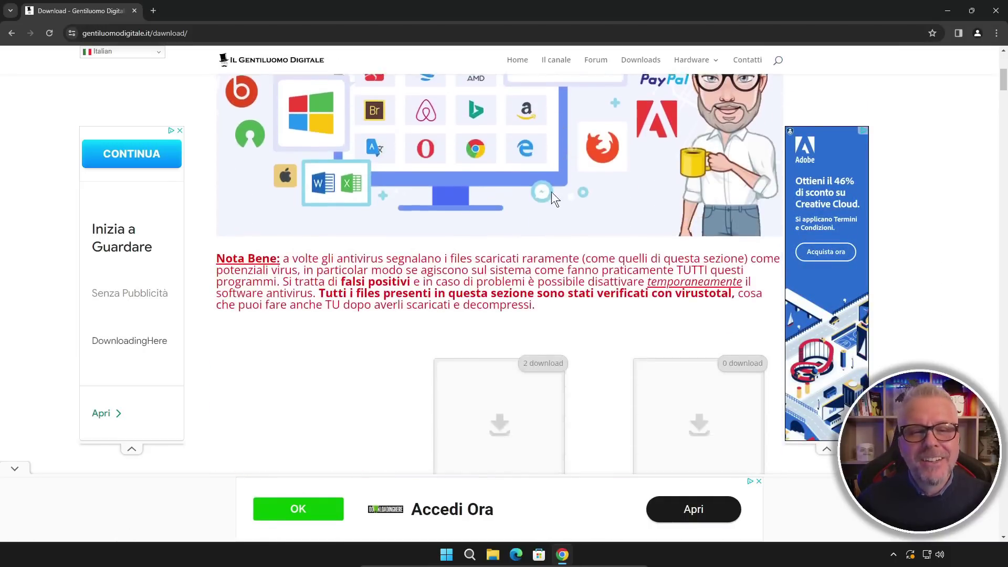
scroll(546, 190, "down", 1)
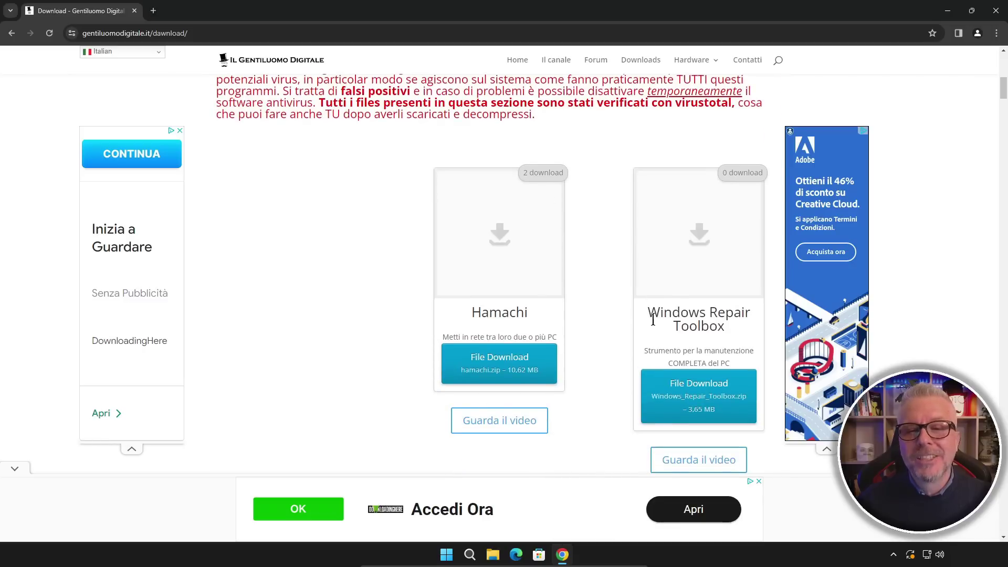
left_click_drag(649, 313, 755, 332)
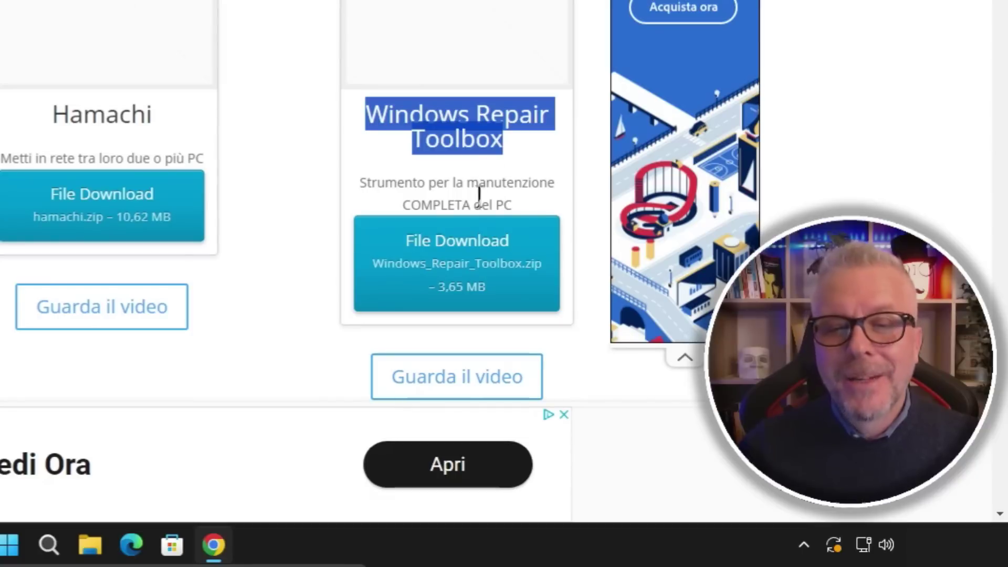
left_click(464, 276)
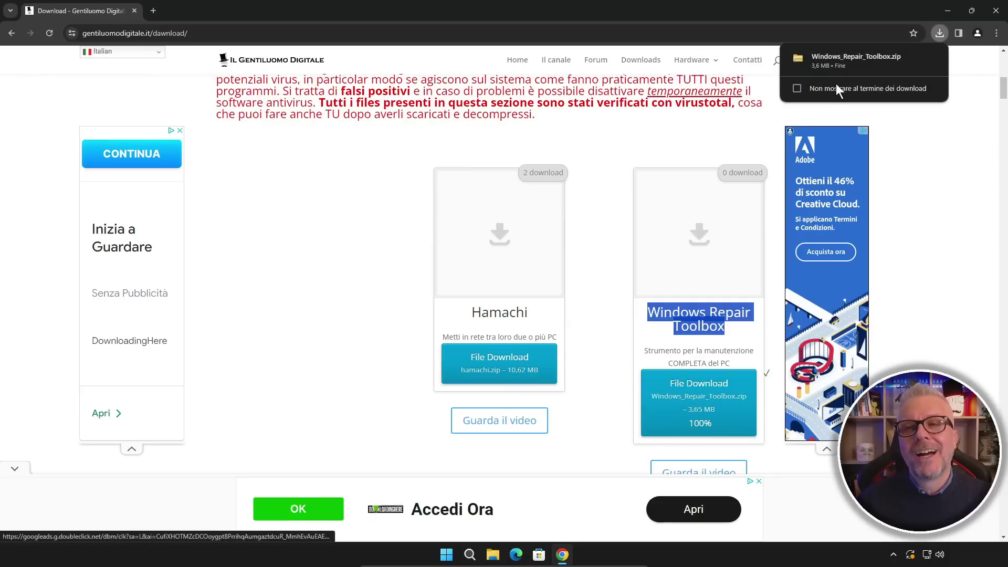
Step: Show the downloaded Windows_Repair_Toolbox archive in its folder and close the browser
mouse_move(832, 66)
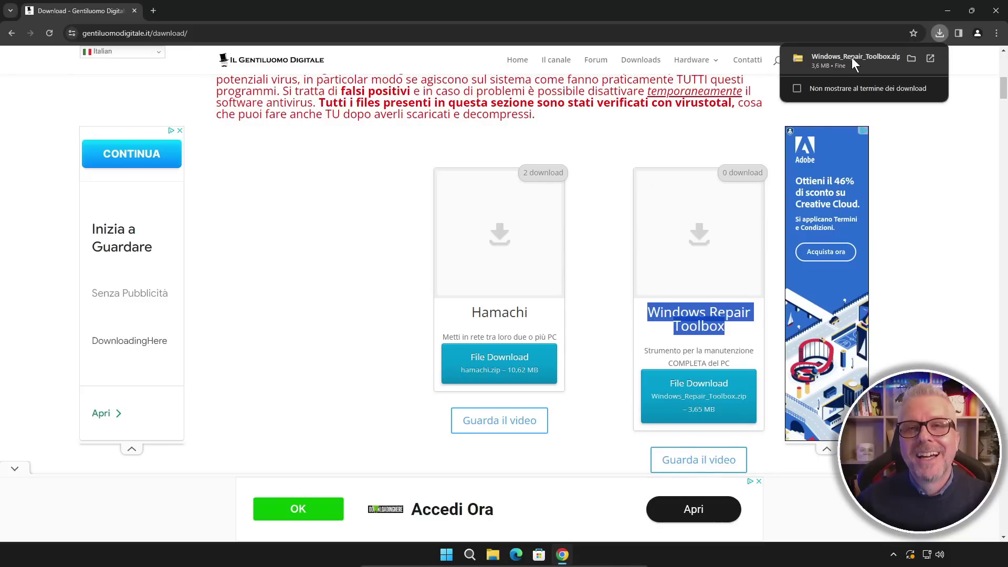
left_click(911, 58)
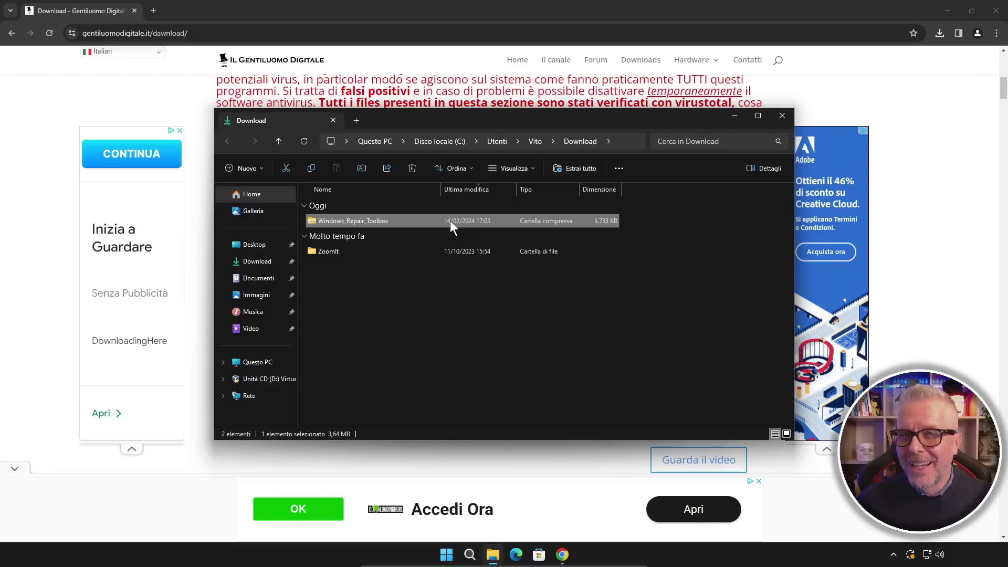
left_click(996, 15)
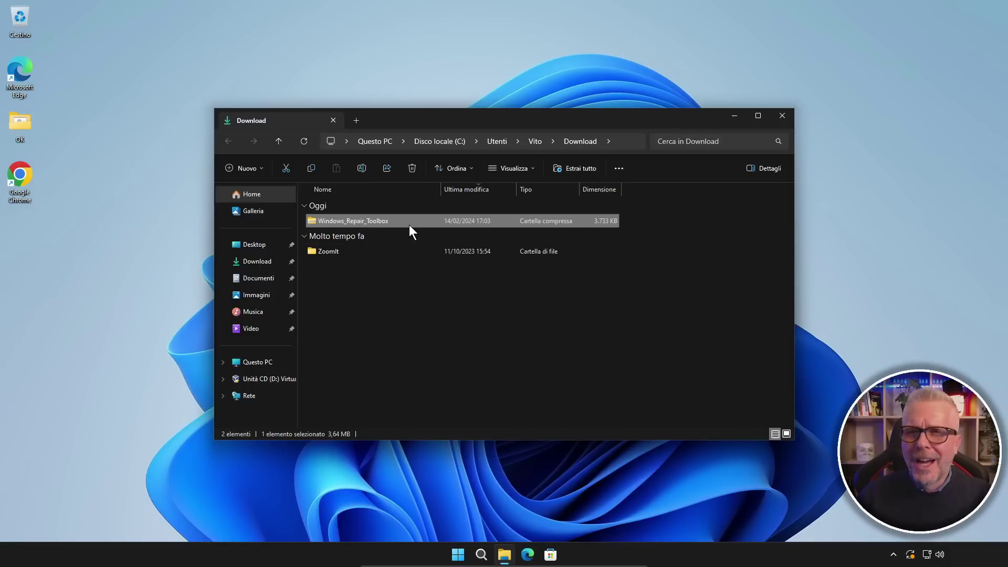
Step: Extract the whole Windows_Repair_Toolbox archive to the proposed Windows_Repair_Toolbox folder in Downloads
right_click(382, 221)
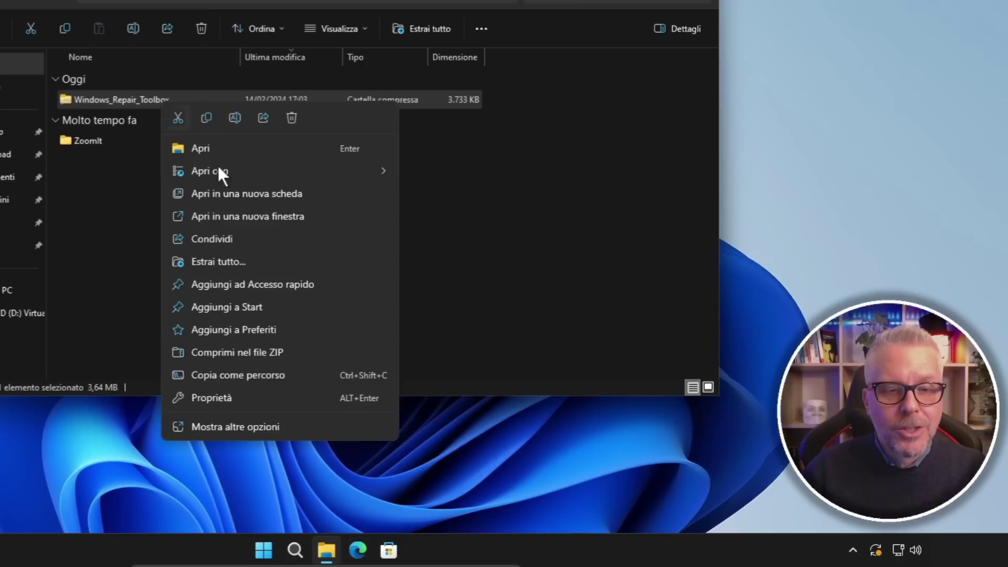
left_click(446, 341)
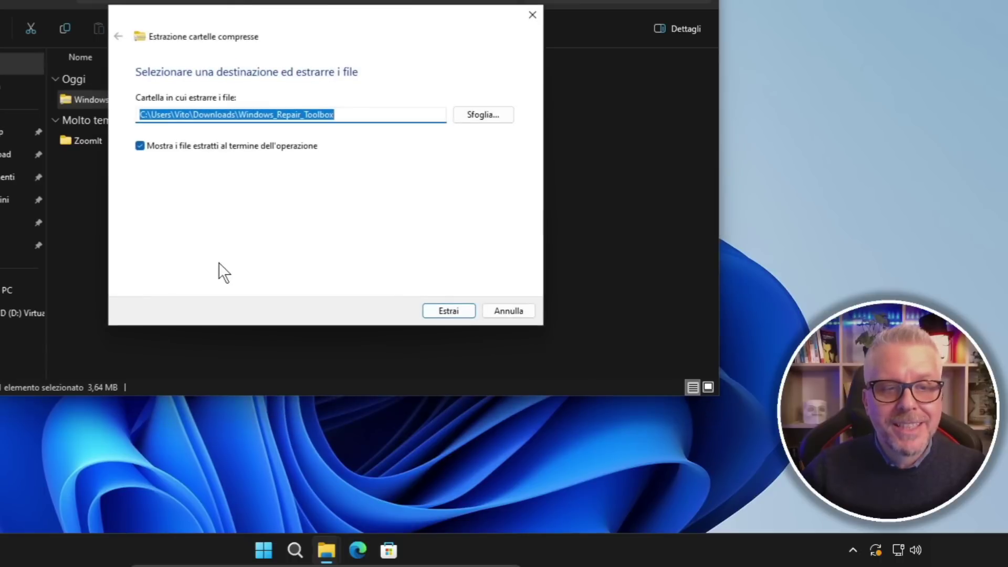
left_click(451, 313)
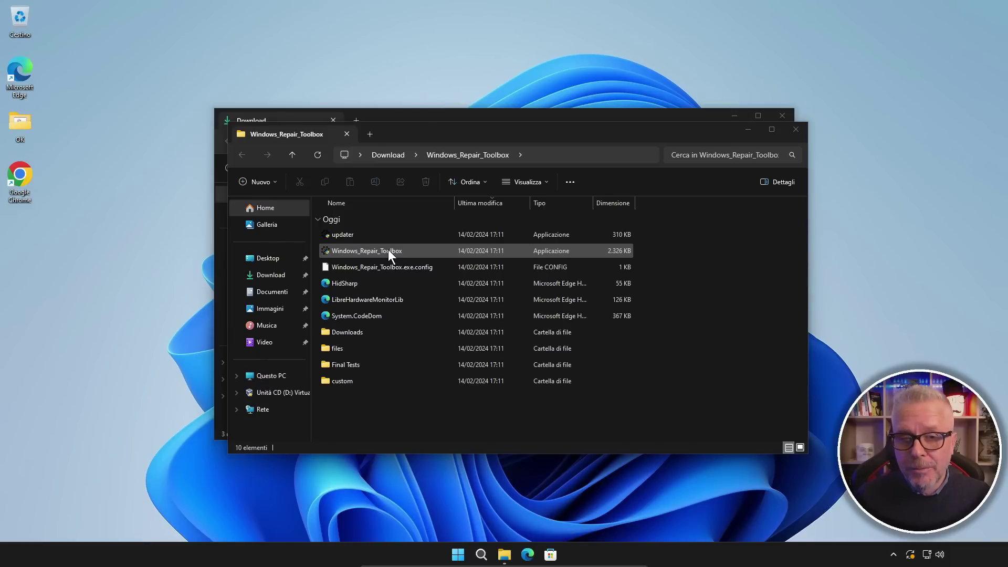
Step: Run the extracted Windows_Repair_Toolbox application despite the SmartScreen block, allow it to make changes and accept its licence agreement
double_click(389, 250)
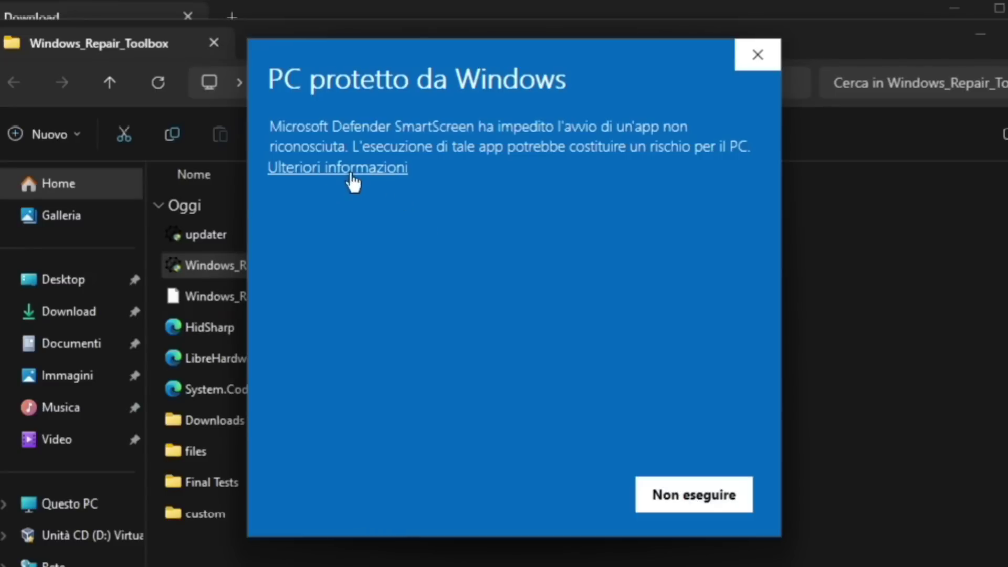
left_click(340, 168)
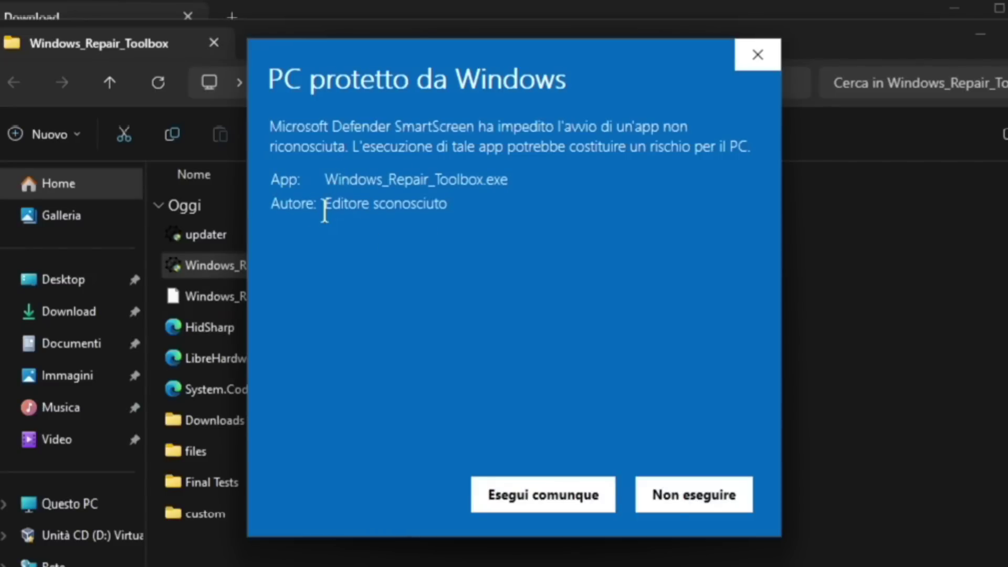
left_click_drag(327, 205, 460, 219)
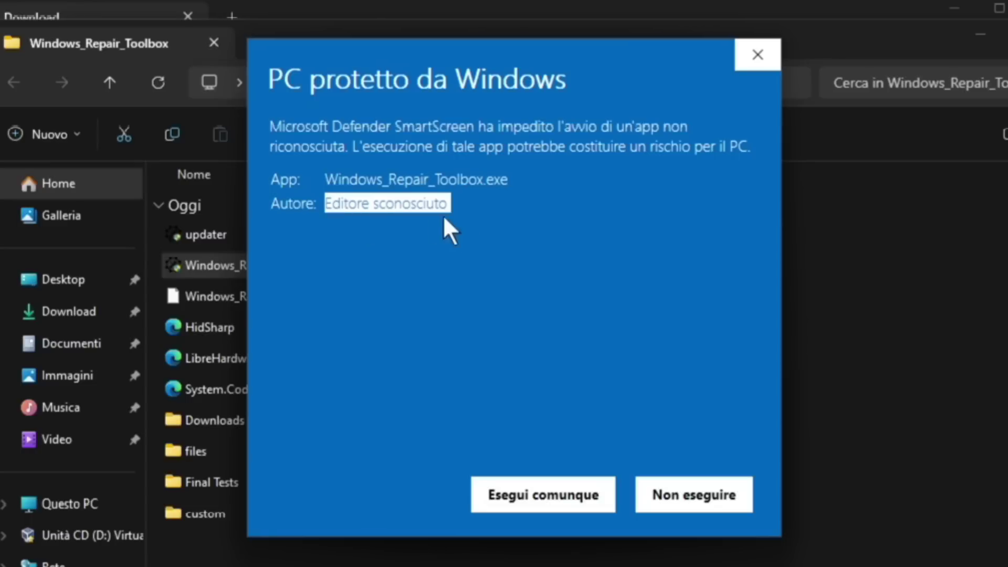
left_click(545, 501)
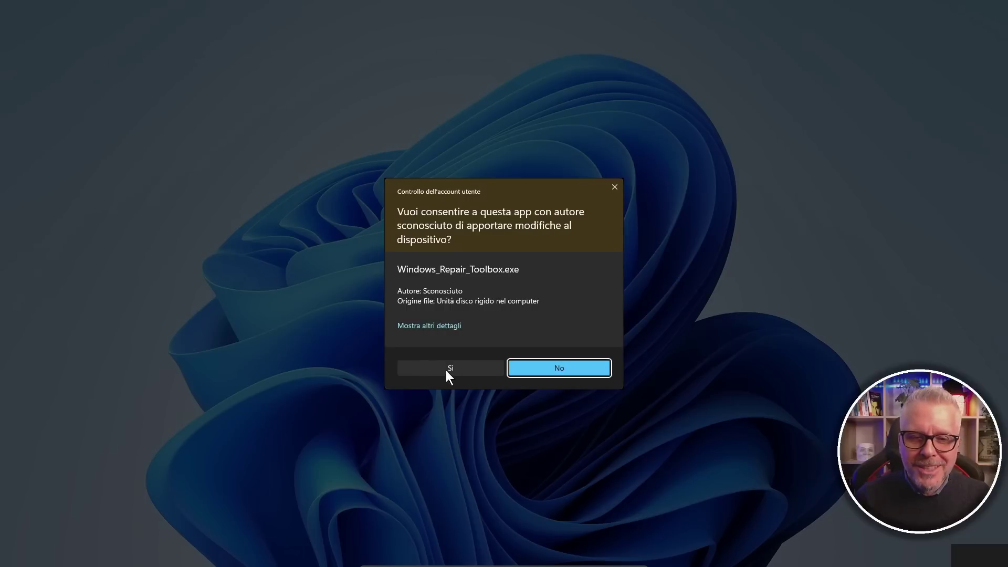
left_click(448, 369)
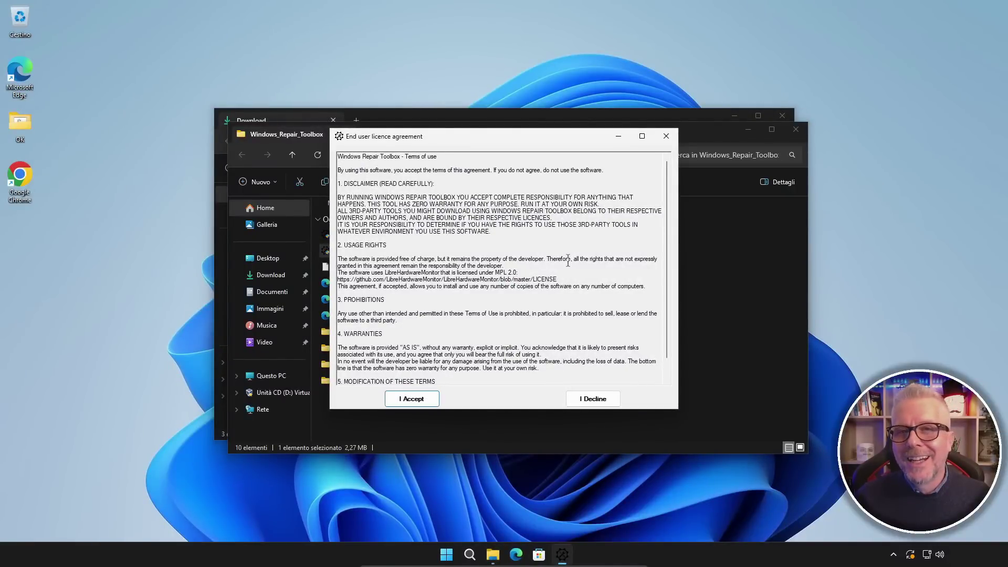
left_click(414, 399)
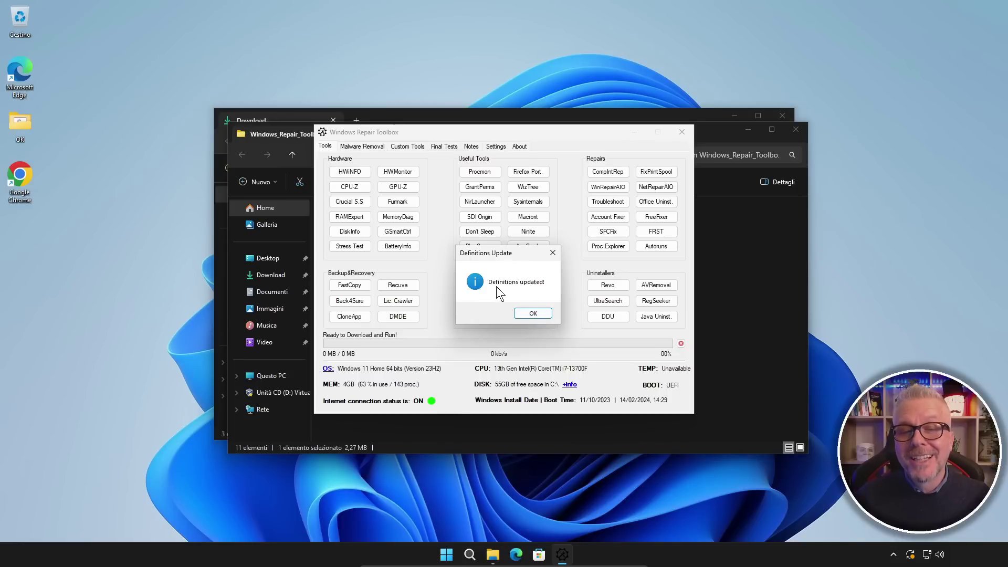
left_click(538, 313)
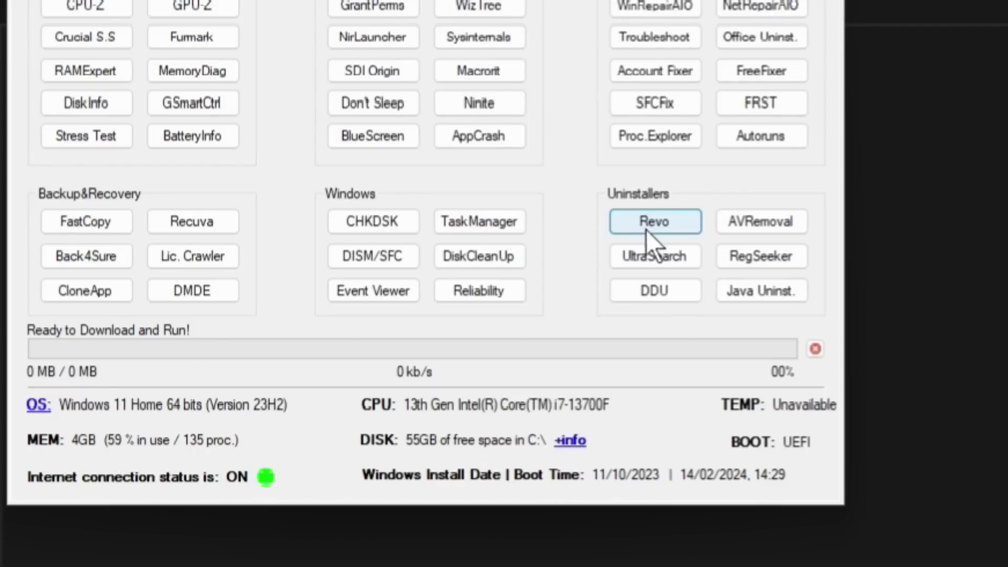
Step: Read the descriptions of the Uninstallers tools, including AVRemoval, RegSeeker, UltraSearch, DDU and Java Uninst
mouse_move(612, 289)
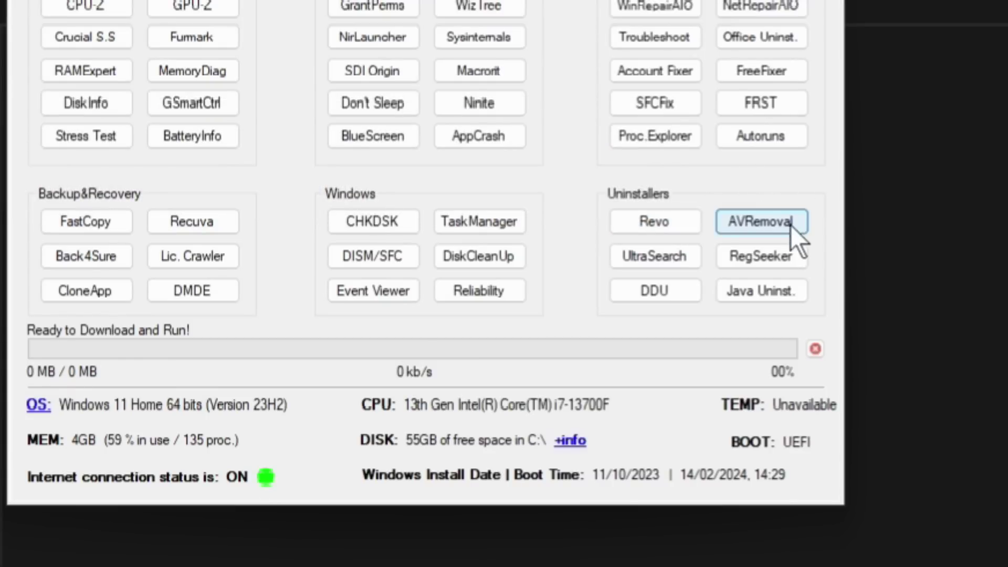
mouse_move(789, 228)
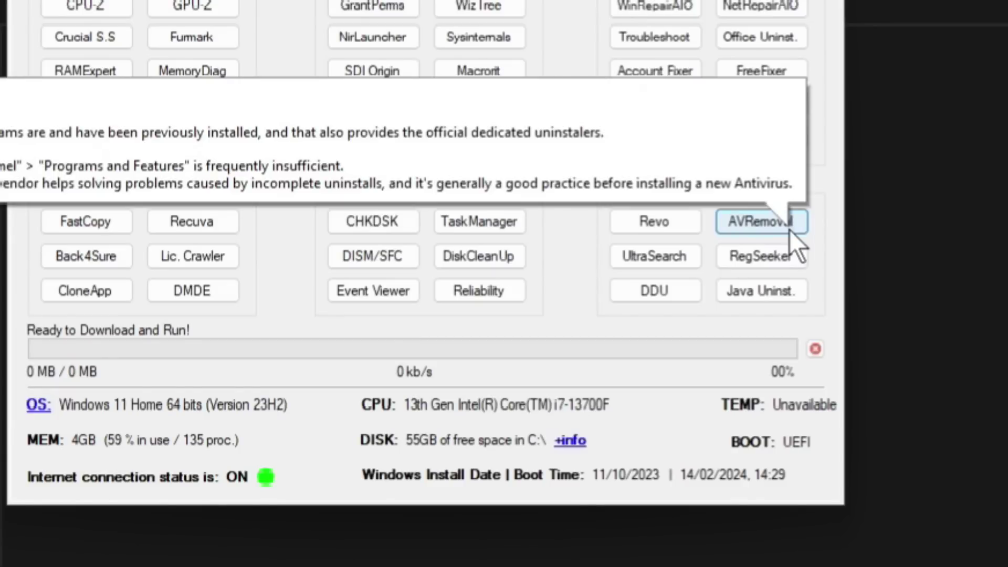
mouse_move(778, 257)
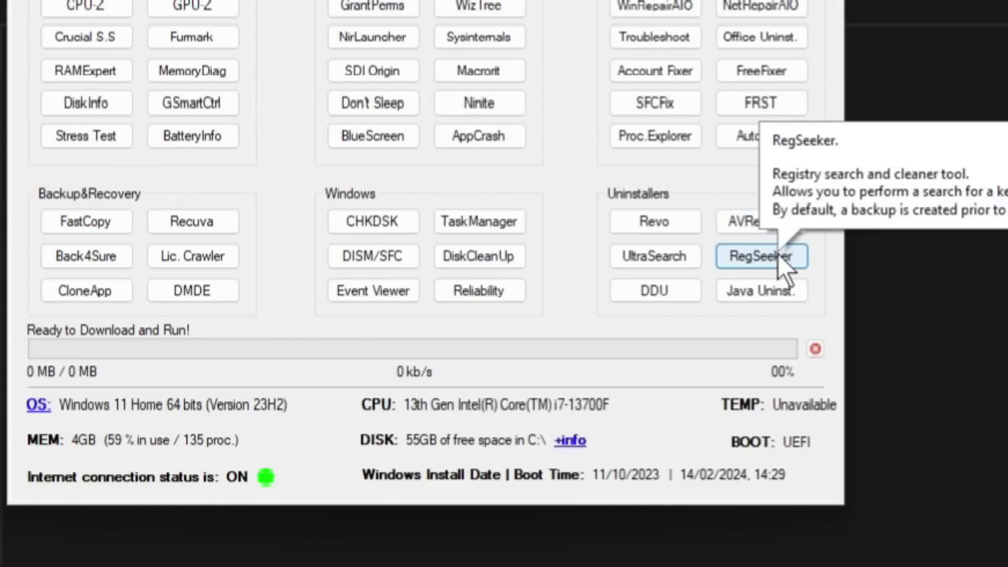
mouse_move(679, 260)
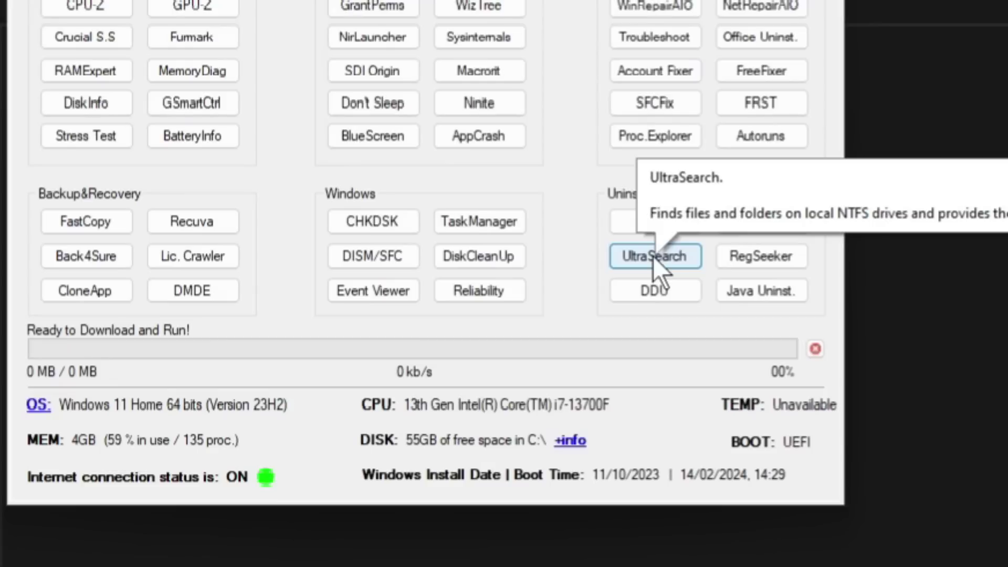
mouse_move(654, 294)
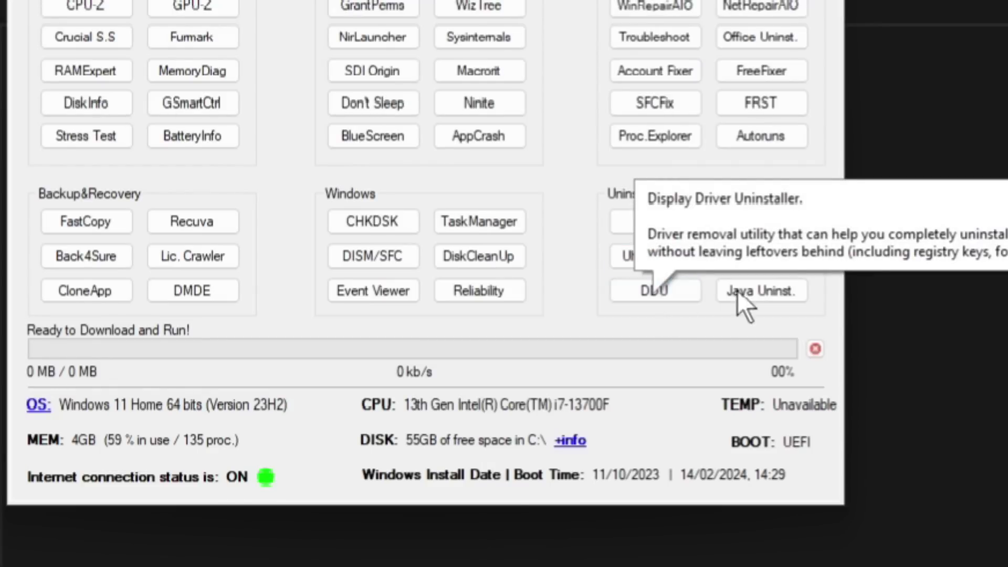
mouse_move(781, 290)
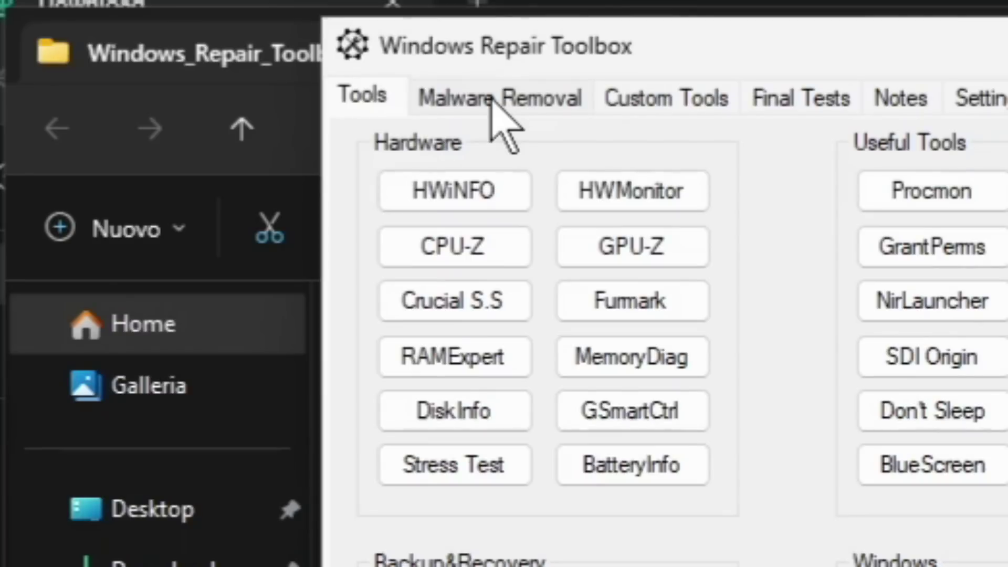
Step: Look through the Malware Removal, Custom Tools, Final Tests and Settings sections of the toolbox
left_click(362, 146)
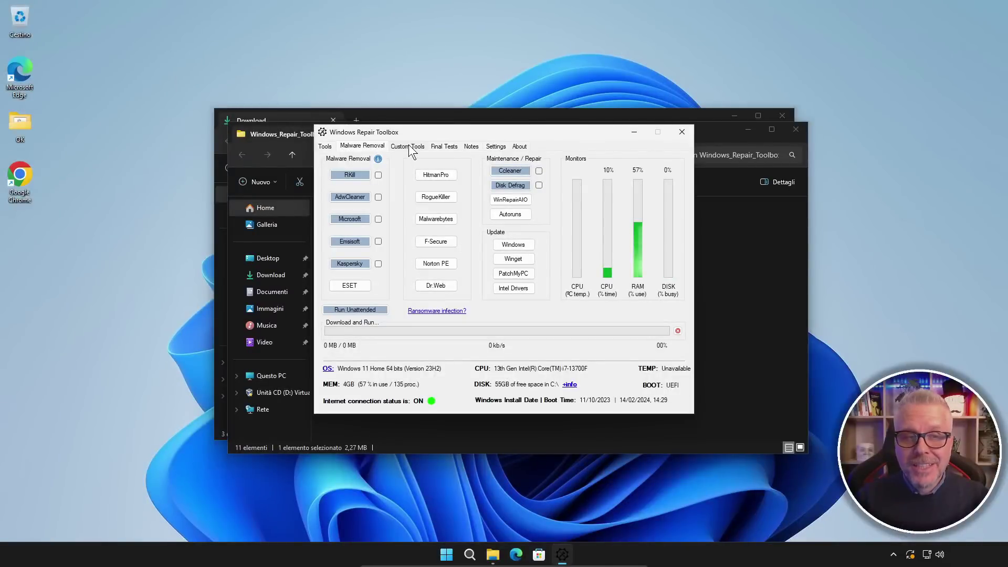
left_click(408, 145)
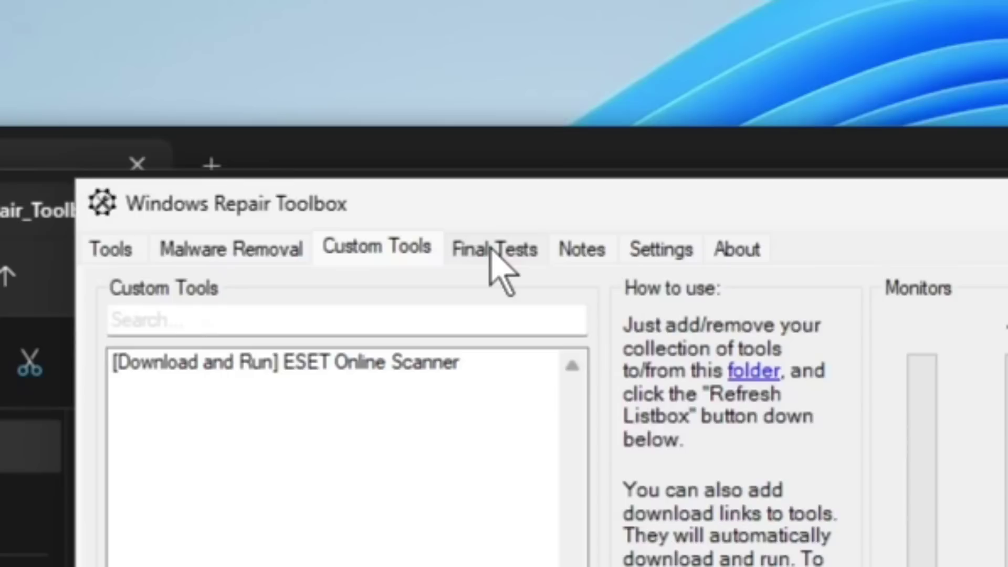
left_click(491, 250)
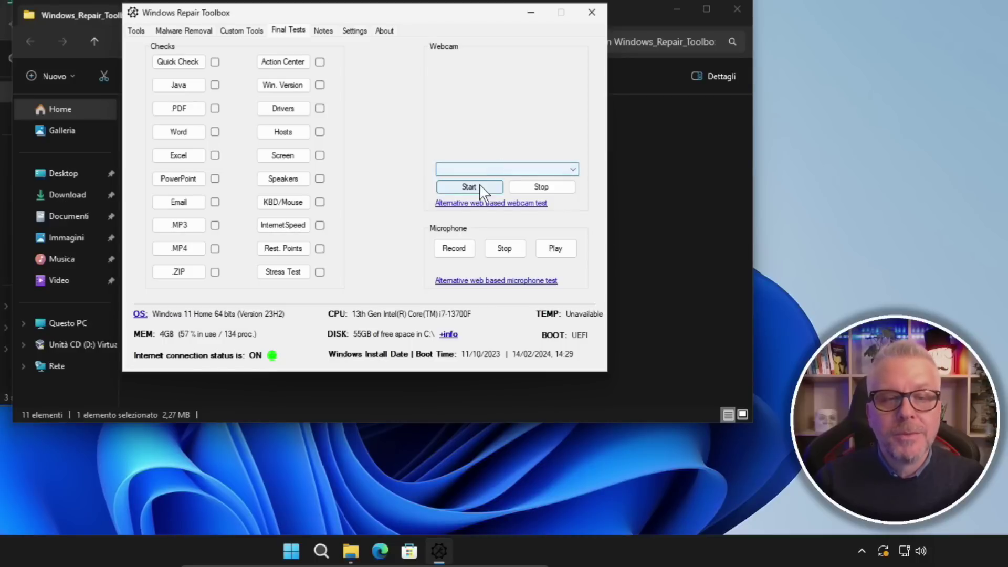
left_click(452, 247)
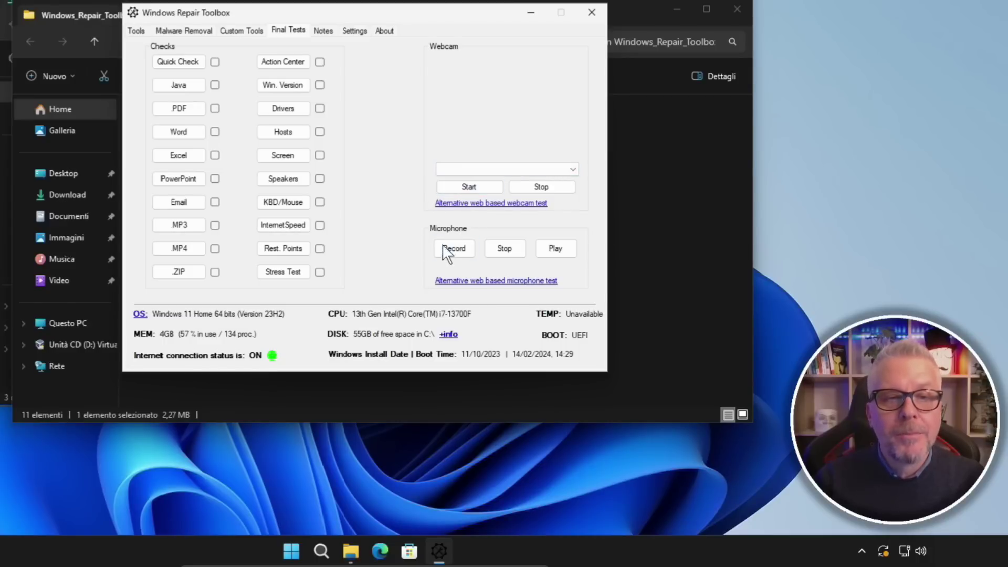
left_click(353, 33)
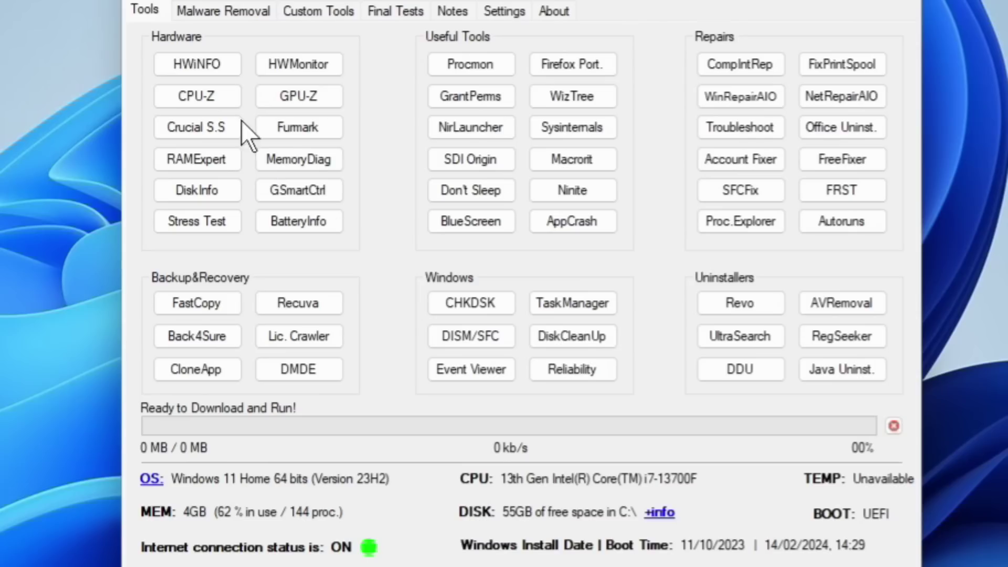
Step: Download and run HWiNFO from the Hardware tools
left_click(187, 63)
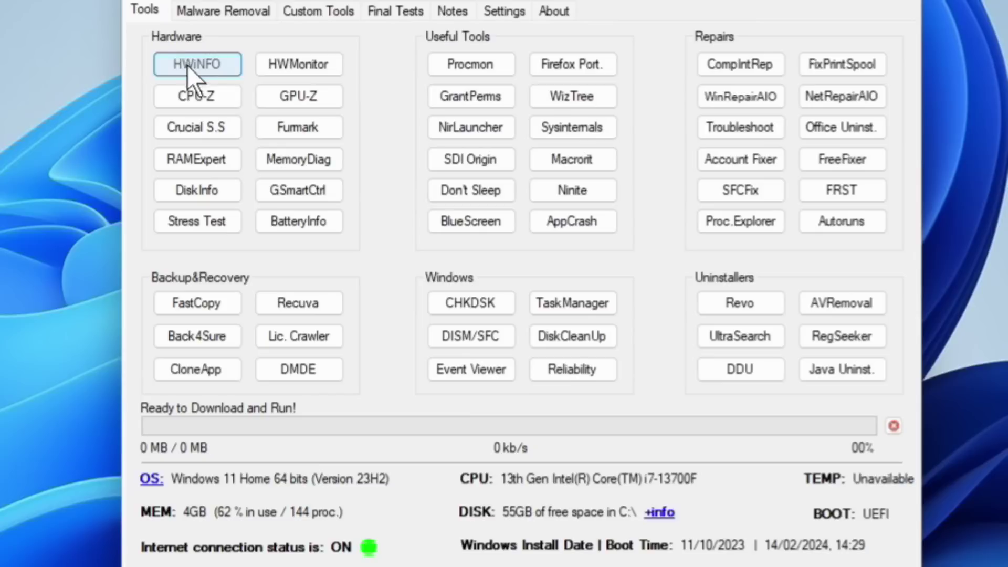